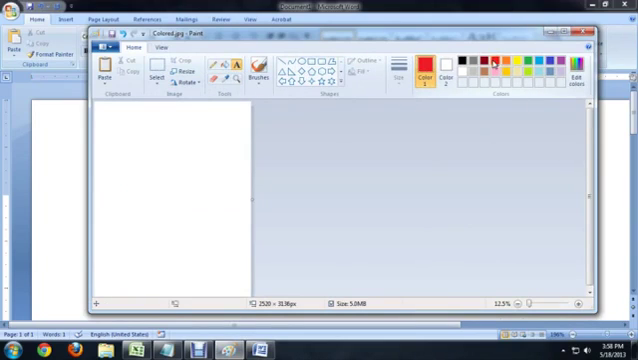
Type red 'Sample' in a zoomed-in text box, commit it, and mark another box nearby.
{"action": "left_click", "coordinate": [135, 136]}
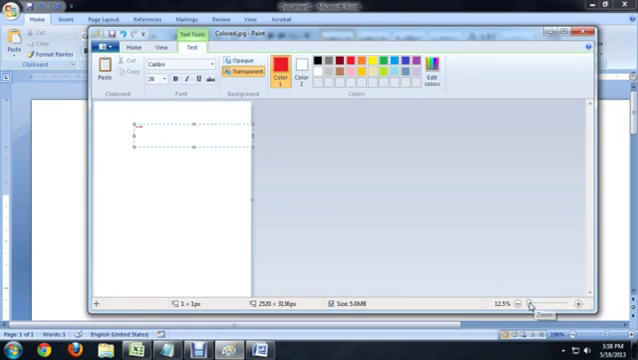
{"action": "left_click_drag", "start_coordinate": [531, 305], "coordinate": [541, 304]}
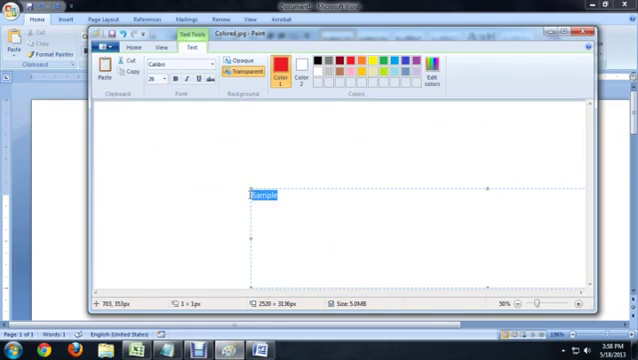
{"action": "left_click", "coordinate": [291, 175]}
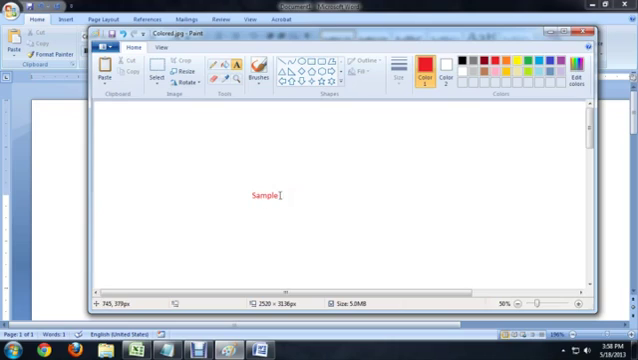
{"action": "left_click_drag", "start_coordinate": [281, 195], "coordinate": [183, 233]}
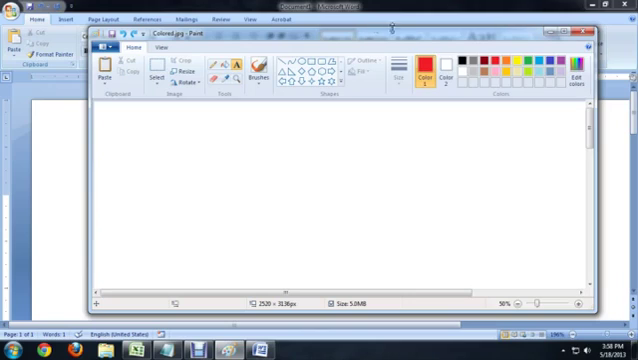
Switch the colour to black and add a bold 'Sample' text box on the blank canvas.
{"action": "left_click", "coordinate": [462, 61]}
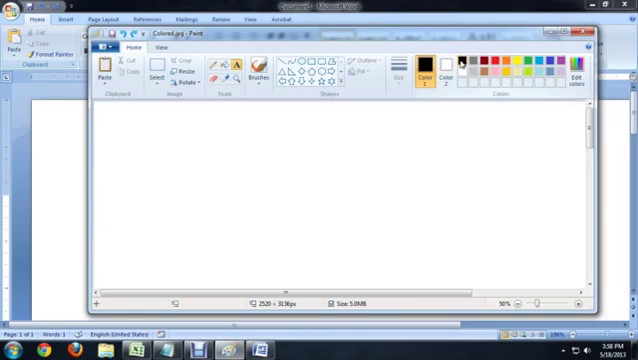
{"action": "left_click", "coordinate": [241, 155]}
{"action": "type", "text": "Sample"}
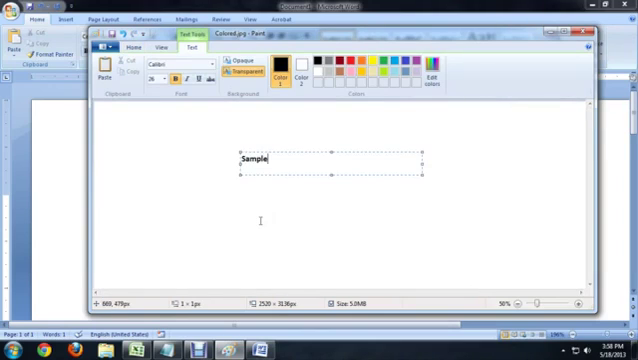
{"action": "left_click", "coordinate": [133, 47]}
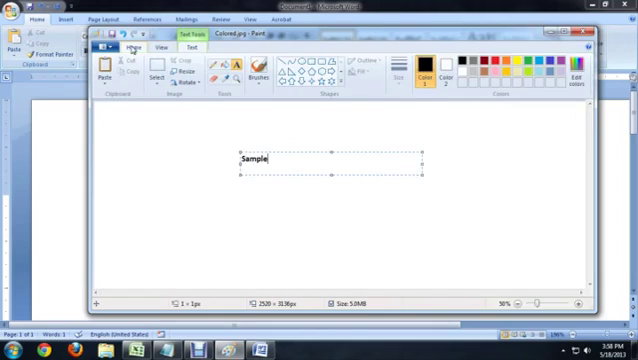
{"action": "left_click", "coordinate": [259, 80]}
Paint a red highlighter stroke across 'Sample' at 100% zoom, then undo it.
{"action": "left_click", "coordinate": [298, 119]}
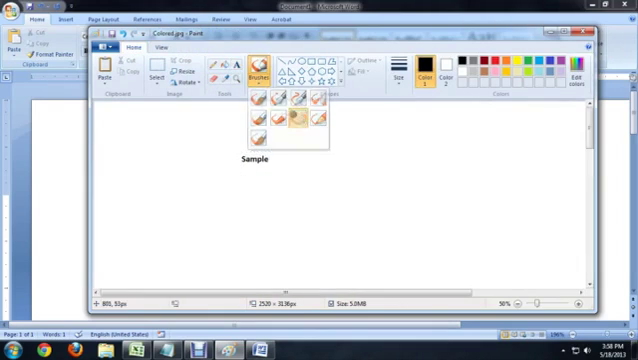
{"action": "left_click", "coordinate": [495, 61]}
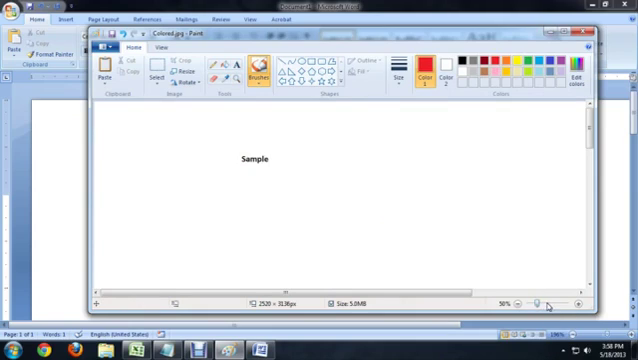
{"action": "left_click", "coordinate": [578, 304]}
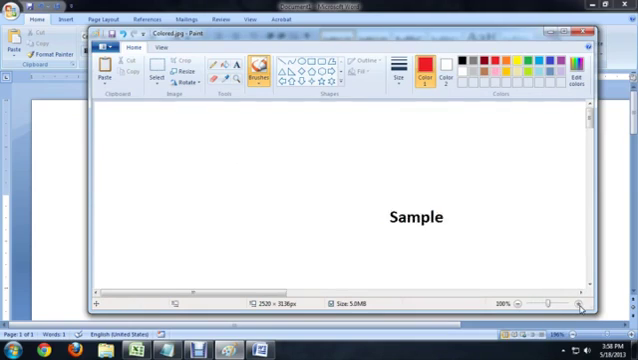
{"action": "left_click", "coordinate": [519, 304]}
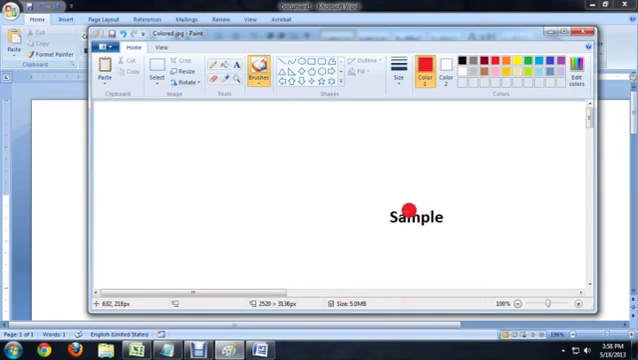
{"action": "left_click_drag", "start_coordinate": [393, 216], "coordinate": [437, 218]}
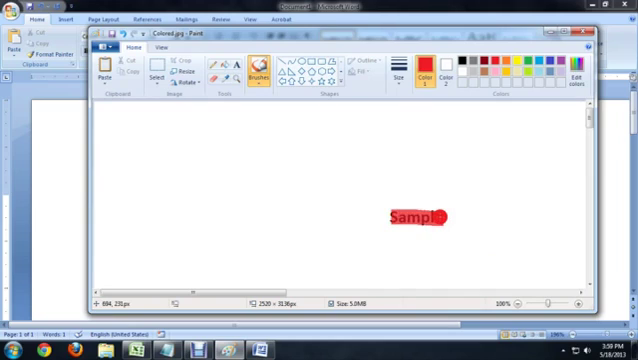
{"action": "key", "text": "ctrl+z"}
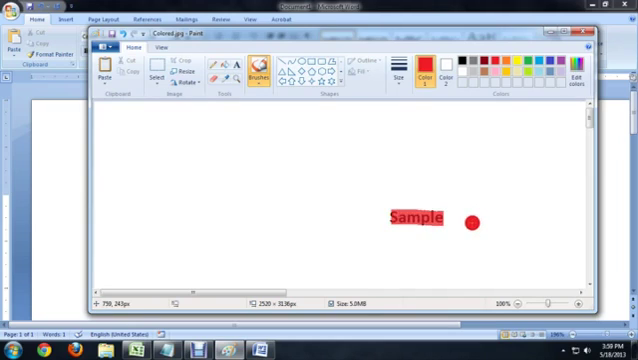
Undo back to a blank canvas and paint one horizontal red bar near the centre.
{"action": "key", "text": "ctrl+z"}
{"action": "key", "text": "ctrl+z"}
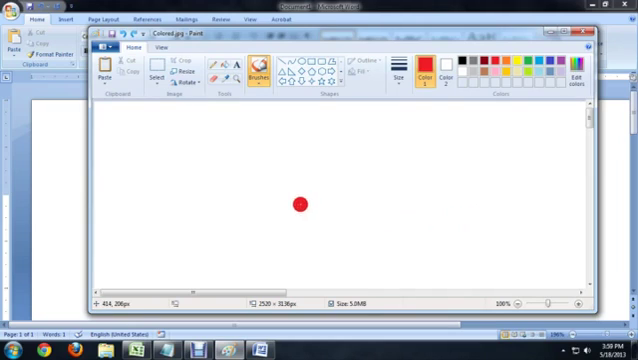
{"action": "left_click_drag", "start_coordinate": [300, 204], "coordinate": [372, 205]}
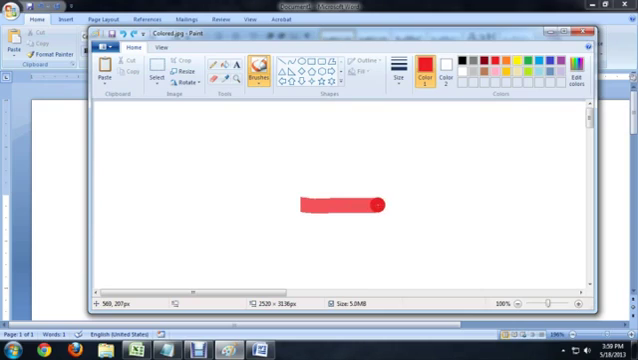
{"action": "key", "text": "alt+h"}
{"action": "key", "text": "t"}
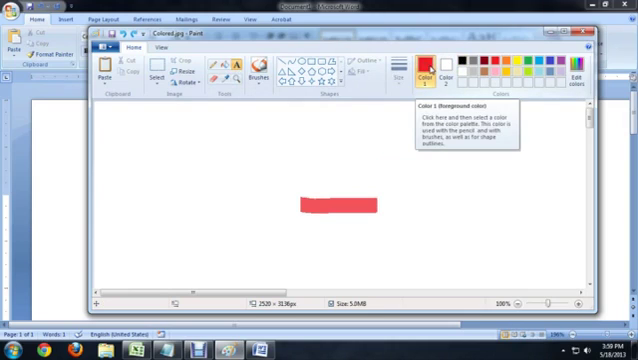
Switch to black and commit bold 'Sample' text starting at the red bar's left end.
{"action": "left_click", "coordinate": [462, 61]}
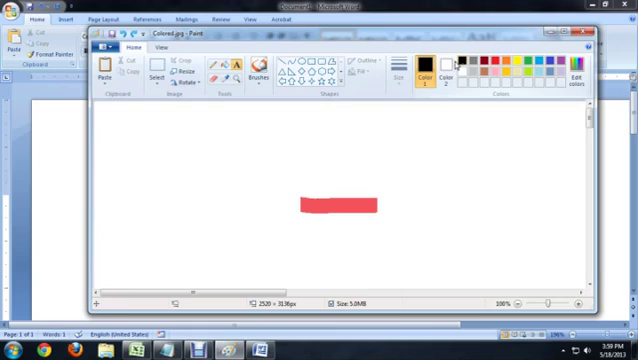
{"action": "left_click", "coordinate": [301, 204]}
{"action": "type", "text": "Sample"}
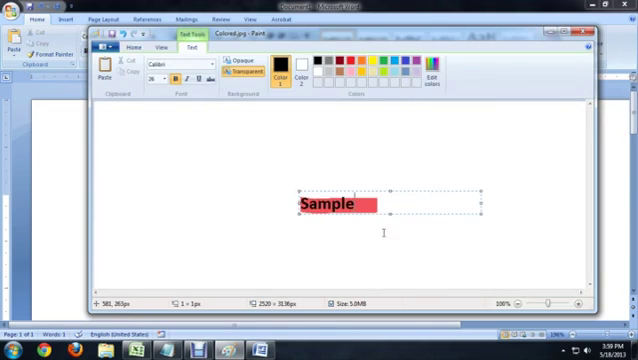
{"action": "left_click", "coordinate": [577, 201]}
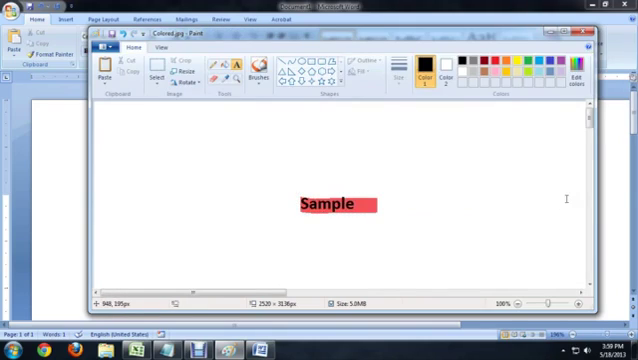